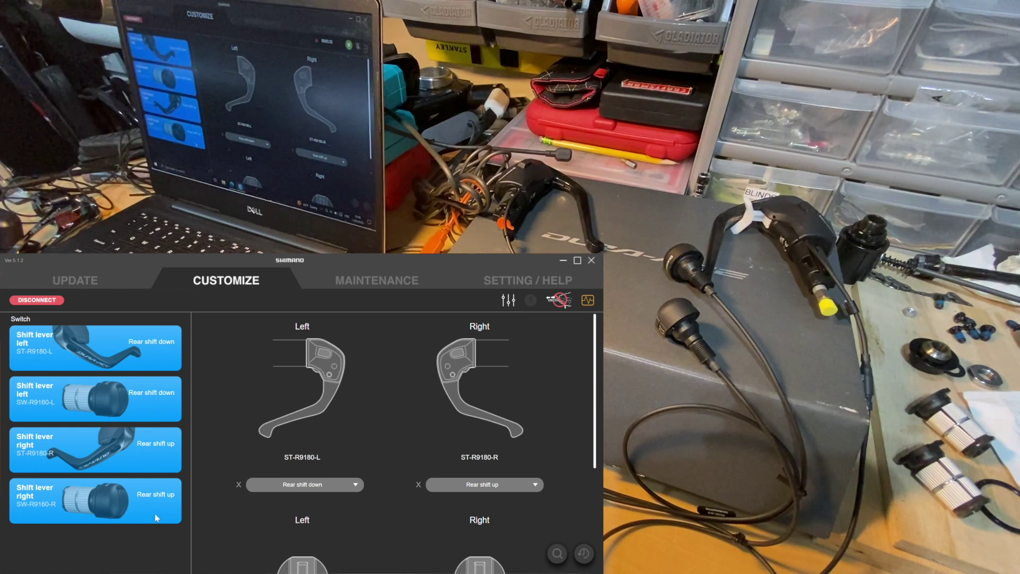
Step: Review the ST-R9180 lever and SW-R9160 switch settings, then bring up the Maintenance error-check page
{"action": "scroll", "coordinate": [381, 427], "scroll_direction": "down", "scroll_amount": 5}
{"action": "scroll", "coordinate": [380, 427], "scroll_direction": "up", "scroll_amount": 5}
{"action": "scroll", "coordinate": [388, 423], "scroll_direction": "down", "scroll_amount": 5}
{"action": "scroll", "coordinate": [388, 424], "scroll_direction": "up", "scroll_amount": 5}
{"action": "left_click", "coordinate": [396, 287]}
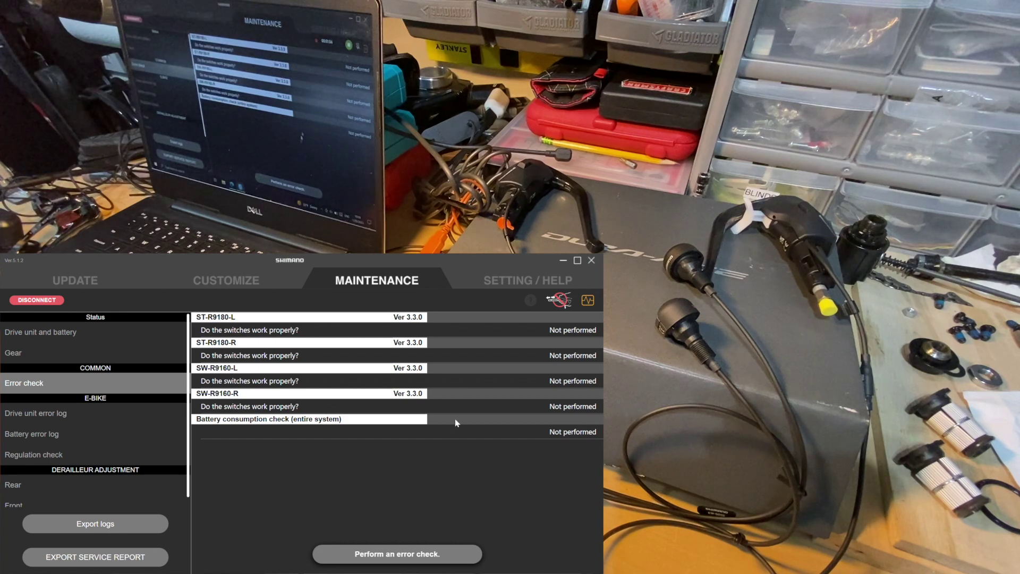
Step: Start an error check on all four switch units and the battery
{"action": "left_click", "coordinate": [441, 553]}
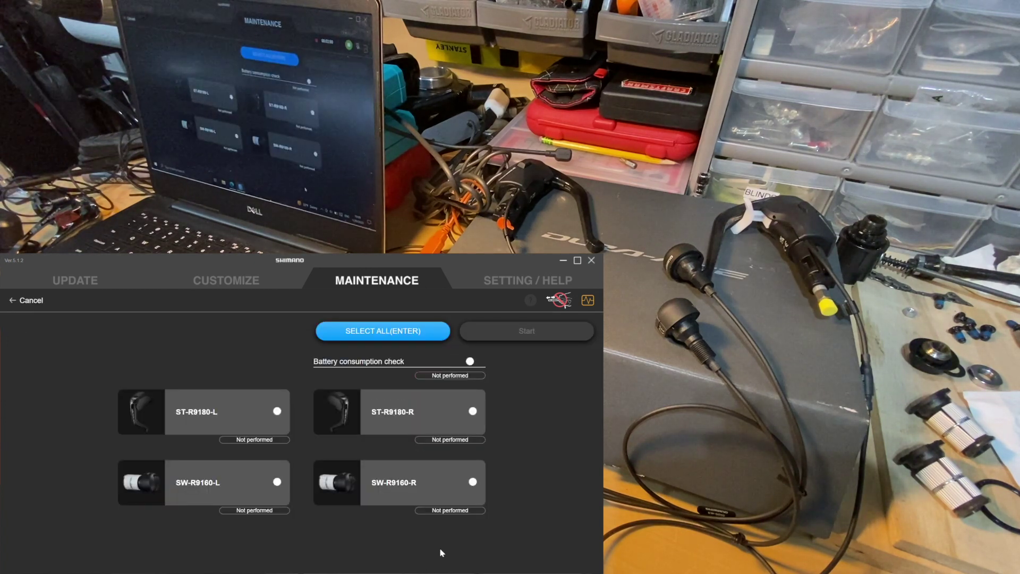
{"action": "left_click", "coordinate": [392, 329]}
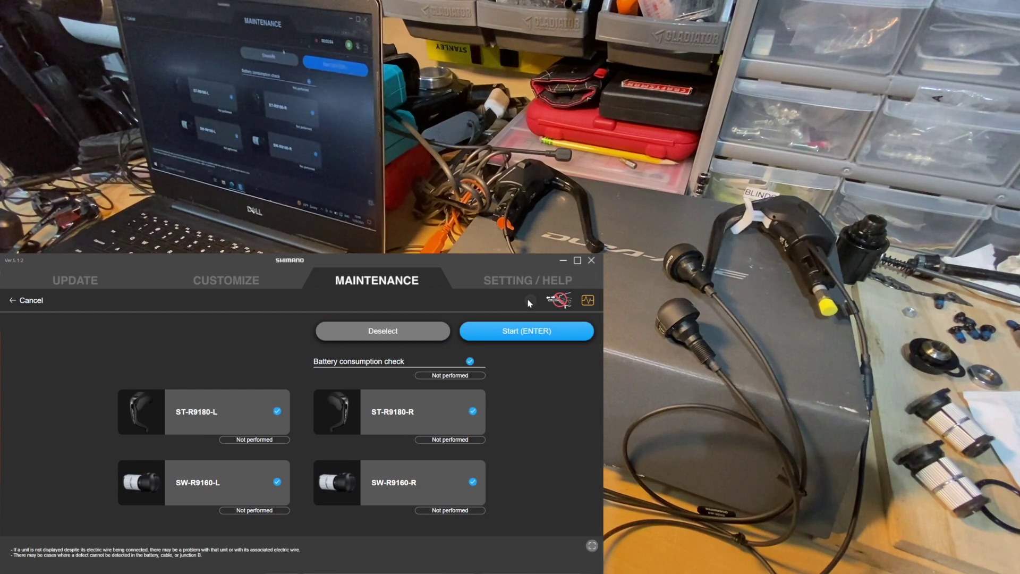
{"action": "left_click", "coordinate": [547, 331]}
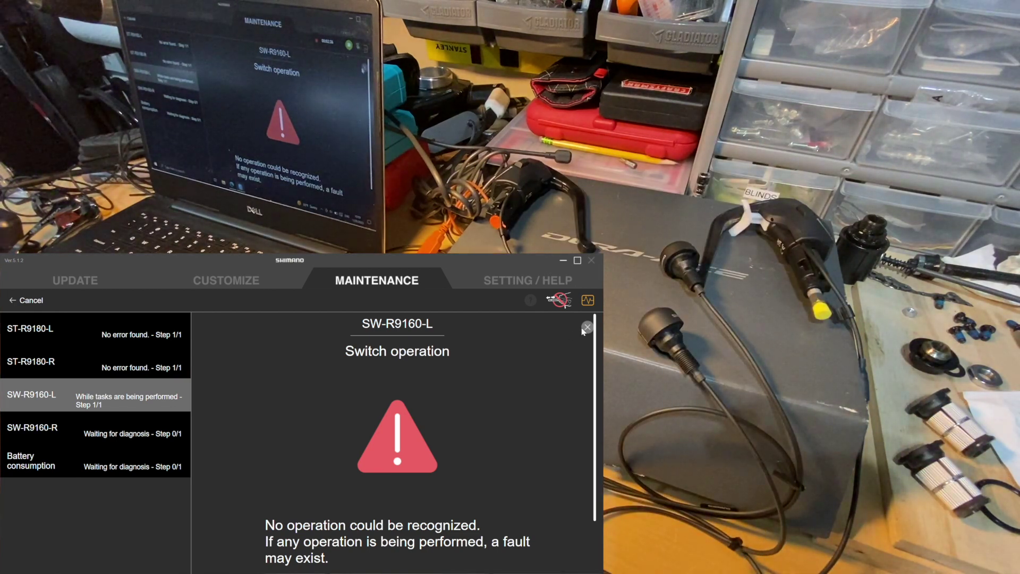
Step: Skip the unrecognised SW-R9160-L switch test so the error check completes
{"action": "left_click", "coordinate": [583, 328]}
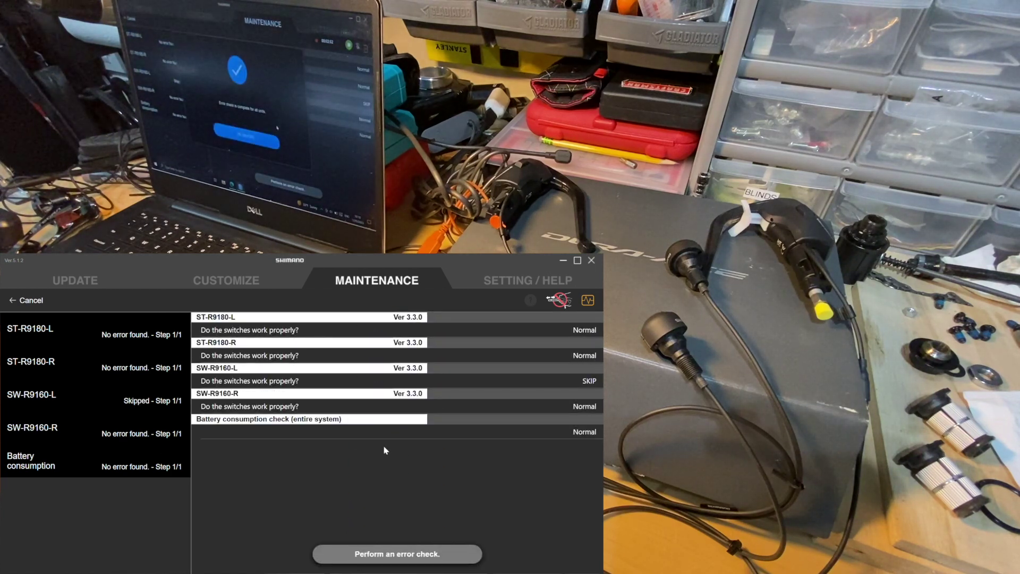
Step: Run a new error check on SW-R9160-L only to retest that switch
{"action": "left_click", "coordinate": [457, 547]}
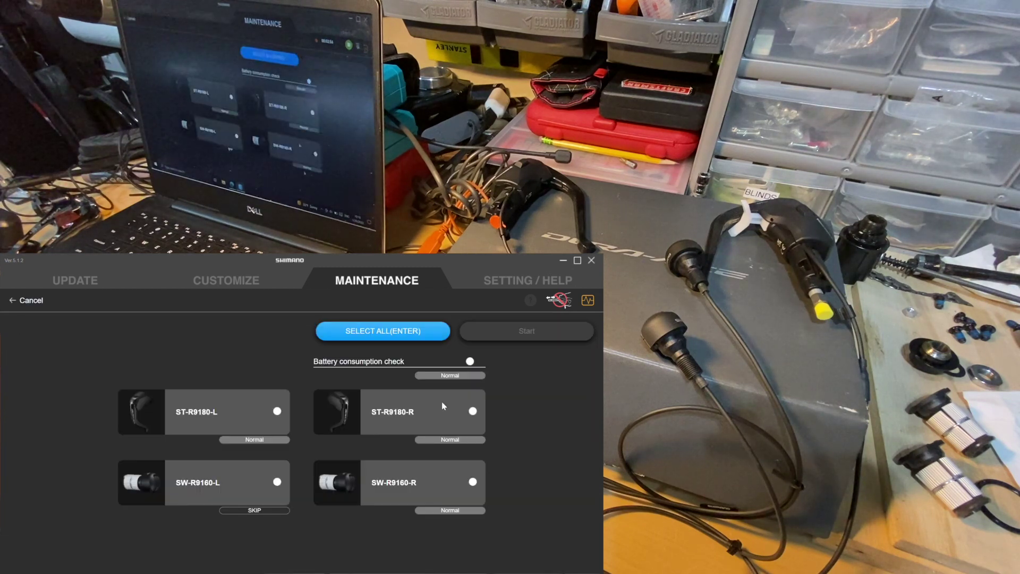
{"action": "left_click", "coordinate": [261, 479]}
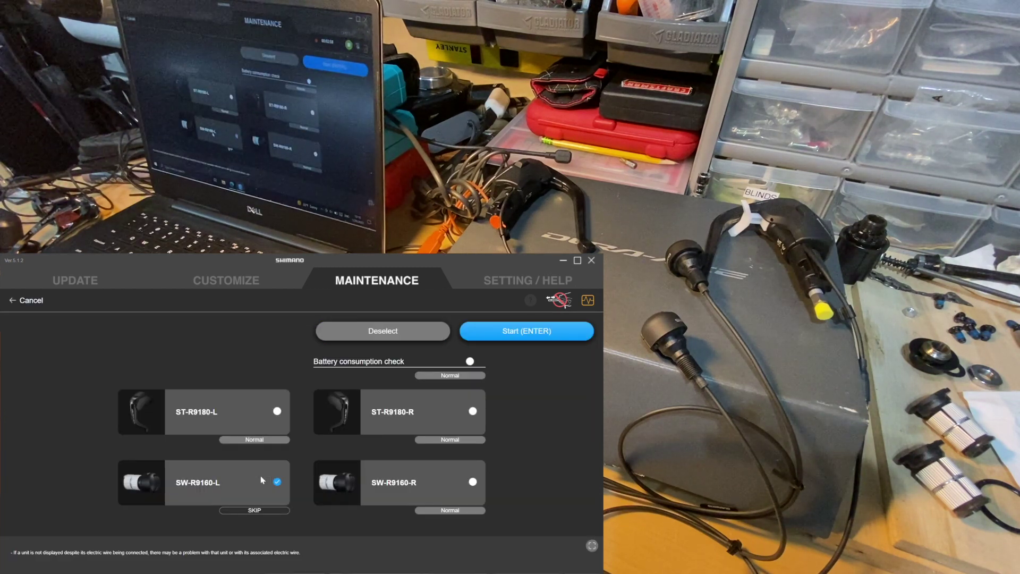
{"action": "left_click", "coordinate": [552, 339]}
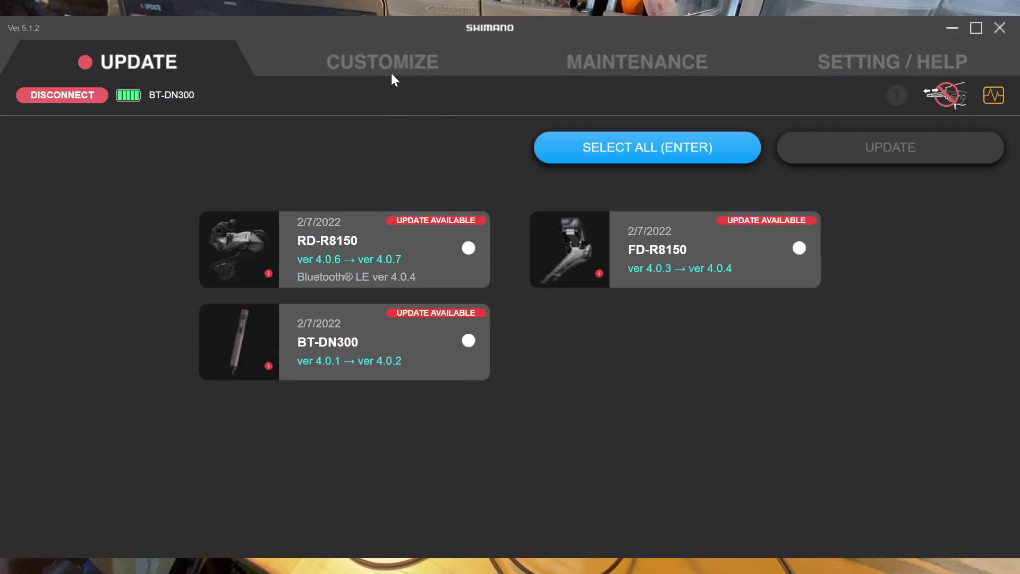
Step: Leave the firmware update list for the Customize page with the wireless switch ID fields
{"action": "left_click", "coordinate": [388, 64]}
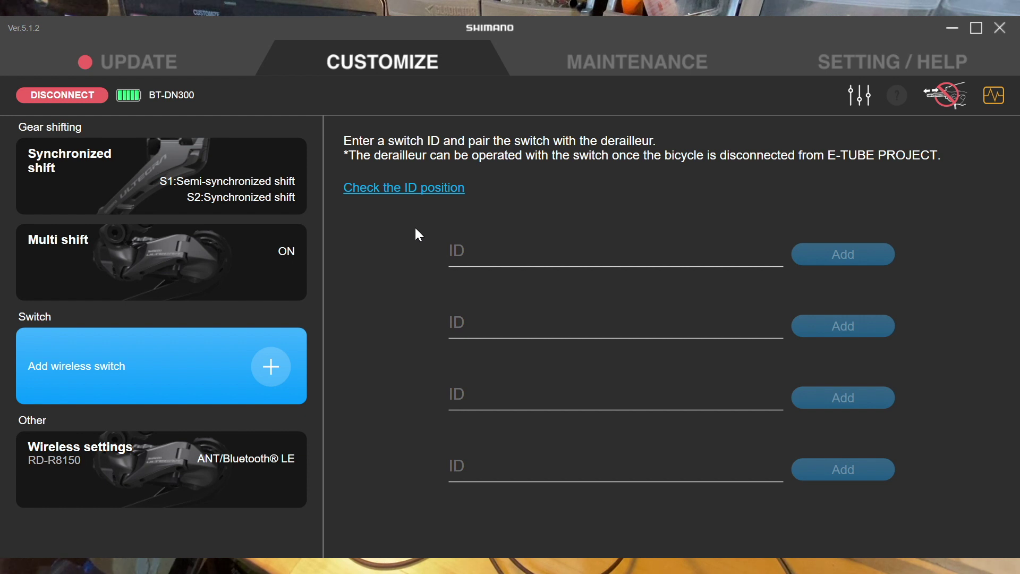
Step: Review the Synchronized shift, Multi shift and RD-R8150 wireless settings, then go to Maintenance
{"action": "left_click", "coordinate": [138, 184]}
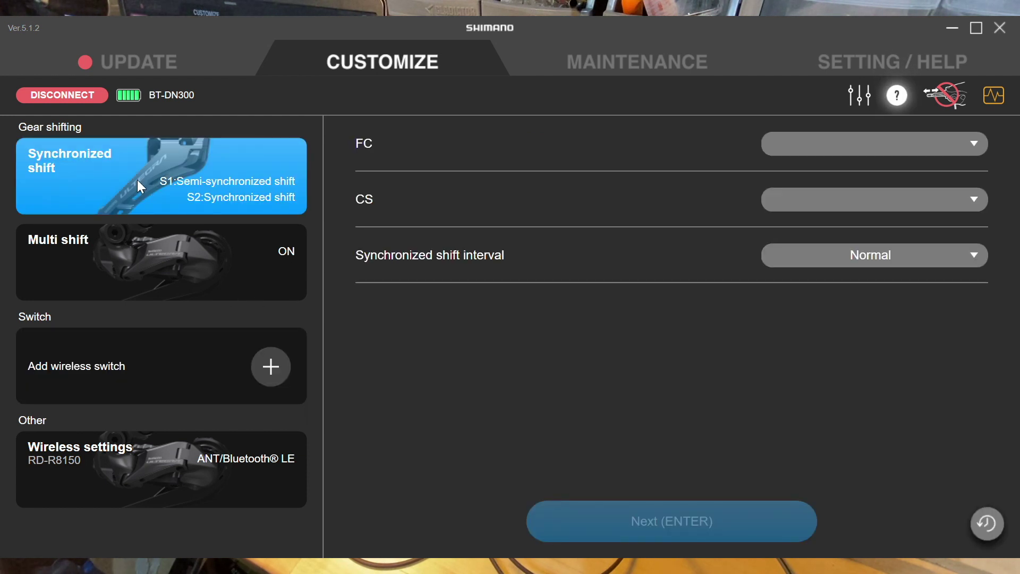
{"action": "left_click", "coordinate": [172, 247]}
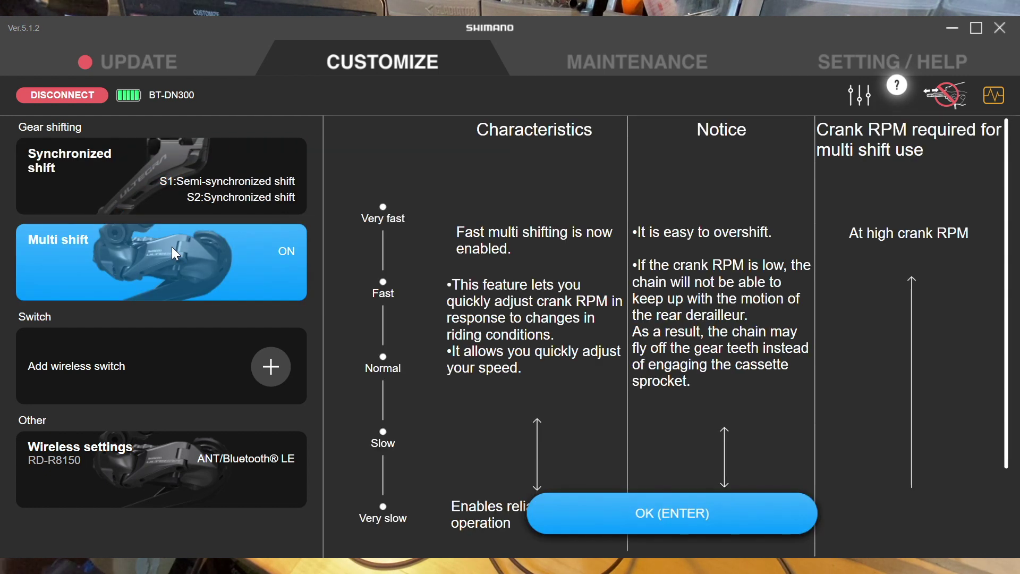
{"action": "left_click", "coordinate": [208, 466]}
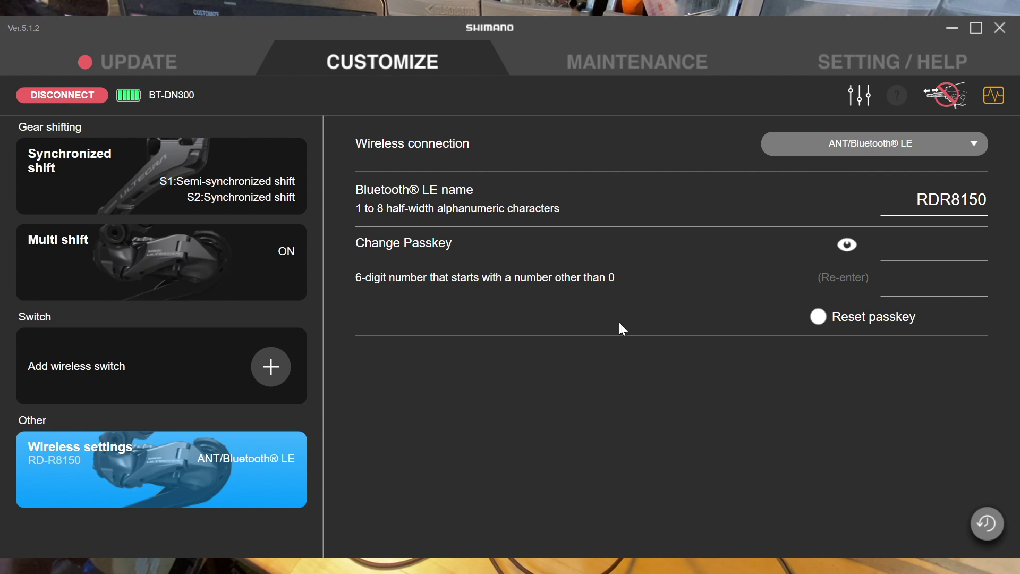
{"action": "left_click", "coordinate": [611, 54]}
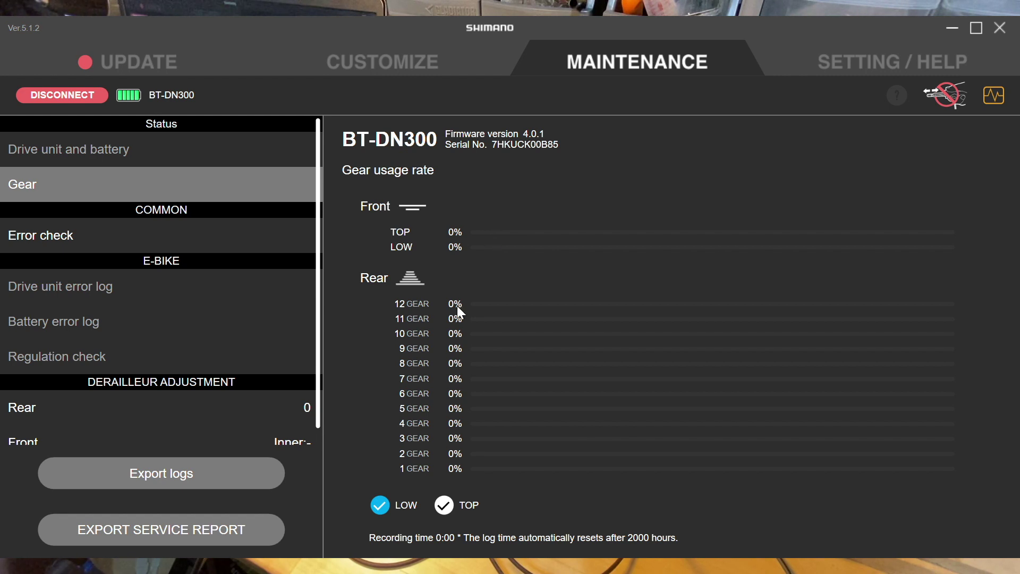
Step: Show the error-check list for RD-R8150, FD-R8150, BT-DN300 and battery consumption
{"action": "left_click", "coordinate": [227, 241]}
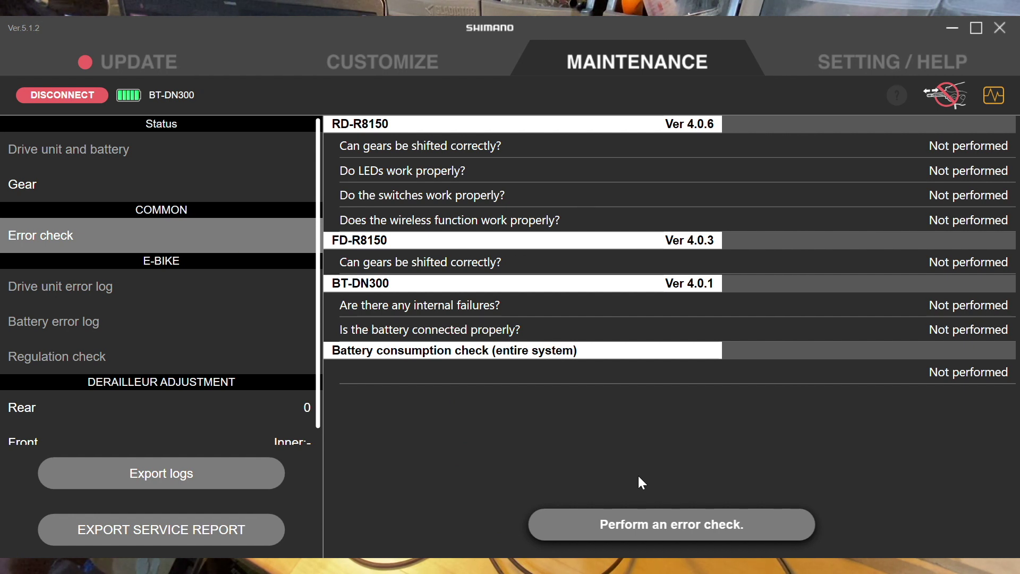
Step: Start a new error check with RD-R8150, FD-R8150, BT-DN300 and battery consumption all ticked
{"action": "left_click", "coordinate": [696, 514]}
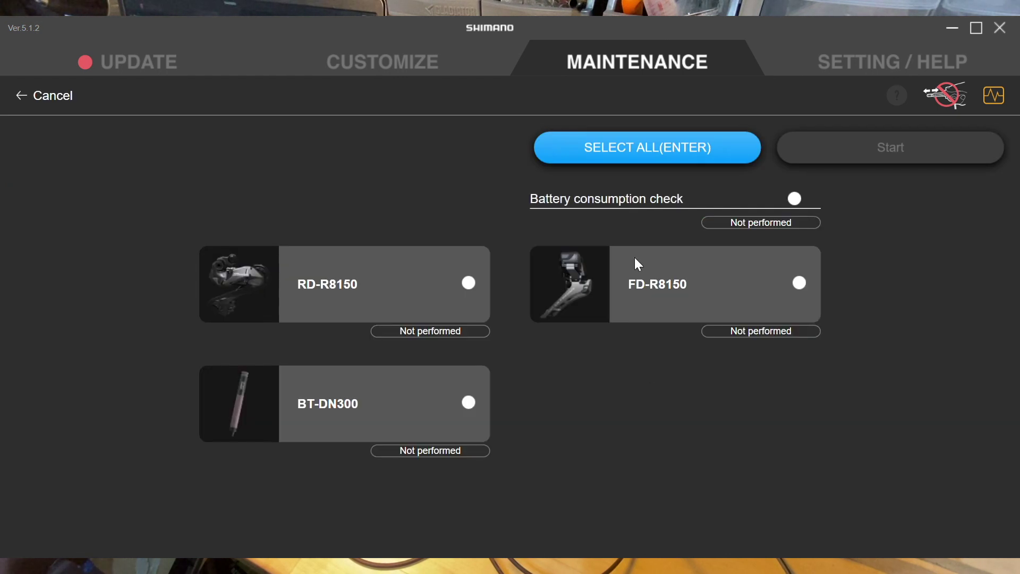
{"action": "left_click", "coordinate": [664, 144]}
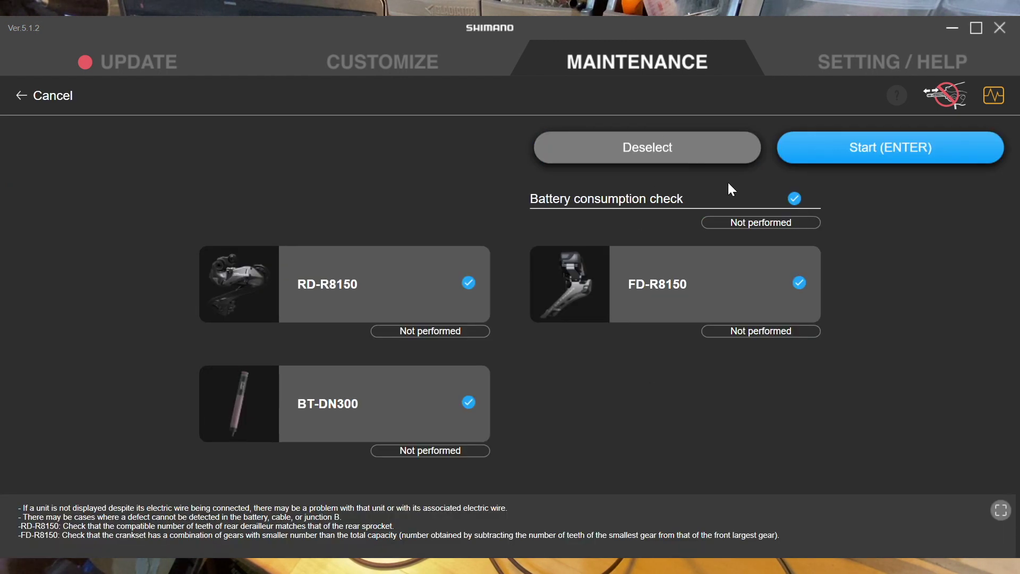
{"action": "left_click", "coordinate": [871, 144]}
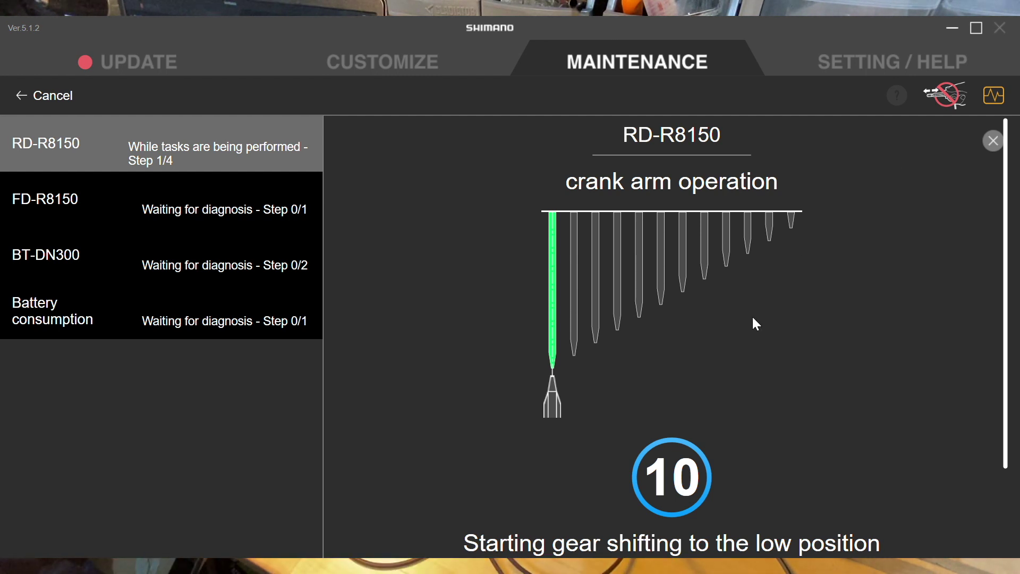
Step: Skip the RD-R8150 and FD-R8150 shifting tests, let the remaining checks finish, then return to Update
{"action": "left_click", "coordinate": [991, 149]}
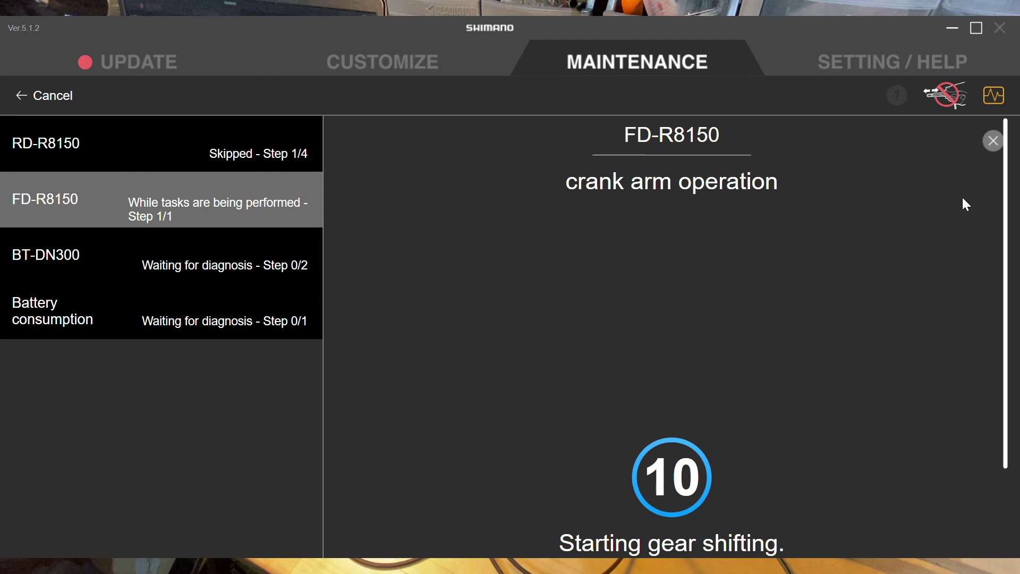
{"action": "left_click", "coordinate": [993, 140]}
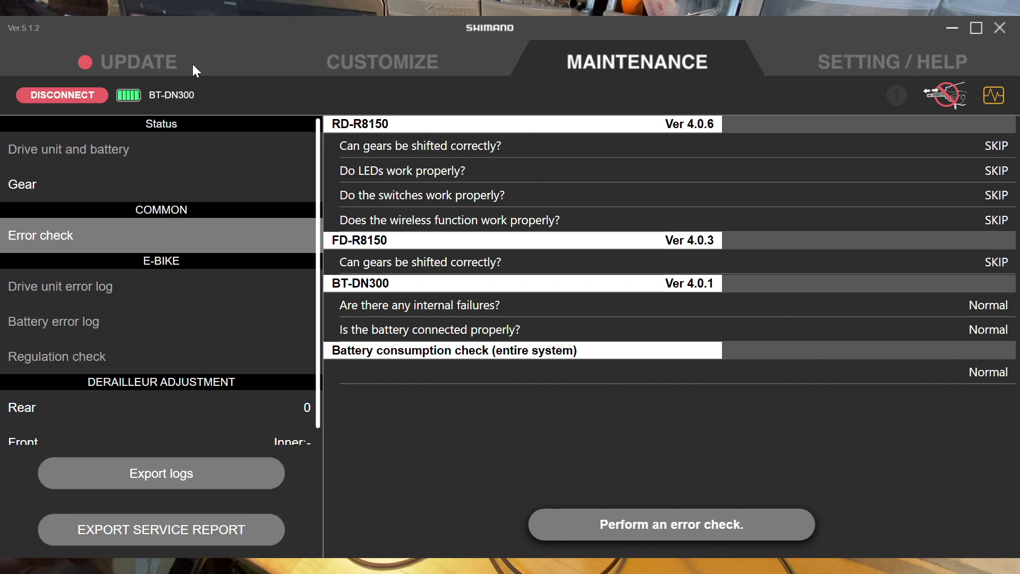
{"action": "left_click", "coordinate": [159, 67]}
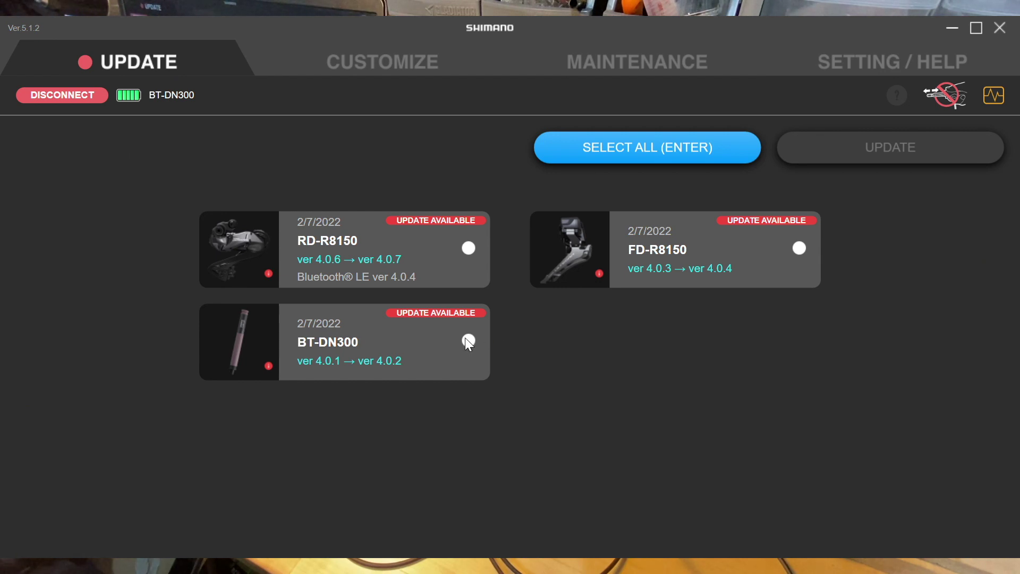
Step: Update the BT-DN300 battery firmware from ver 4.0.1 to ver 4.0.2
{"action": "left_click", "coordinate": [467, 341]}
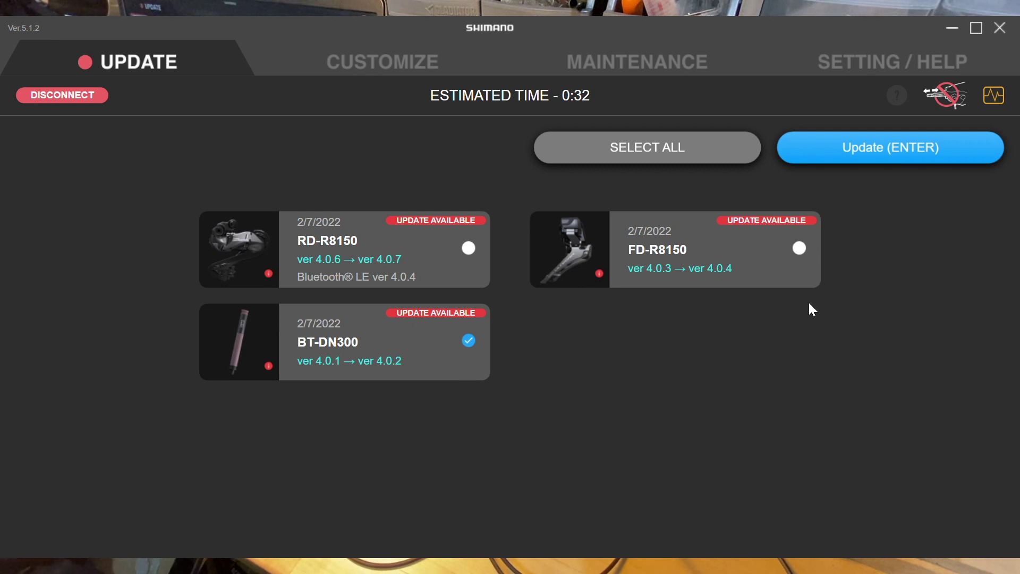
{"action": "left_click", "coordinate": [900, 156]}
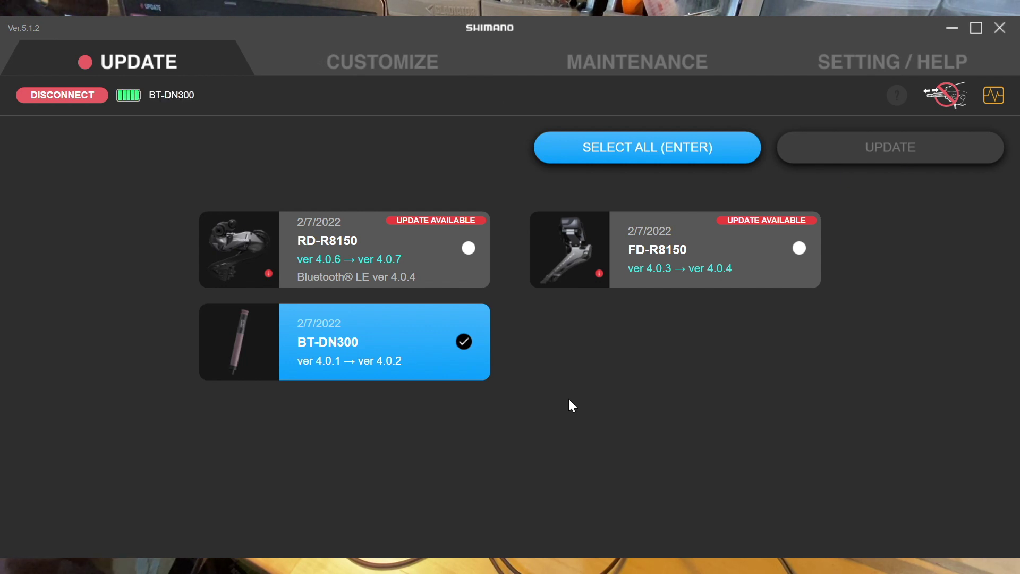
Step: Refresh the firmware list and update RD-R8150 to ver 4.0.7 and FD-R8150 to ver 4.0.4
{"action": "left_click", "coordinate": [396, 58]}
{"action": "left_click", "coordinate": [178, 62]}
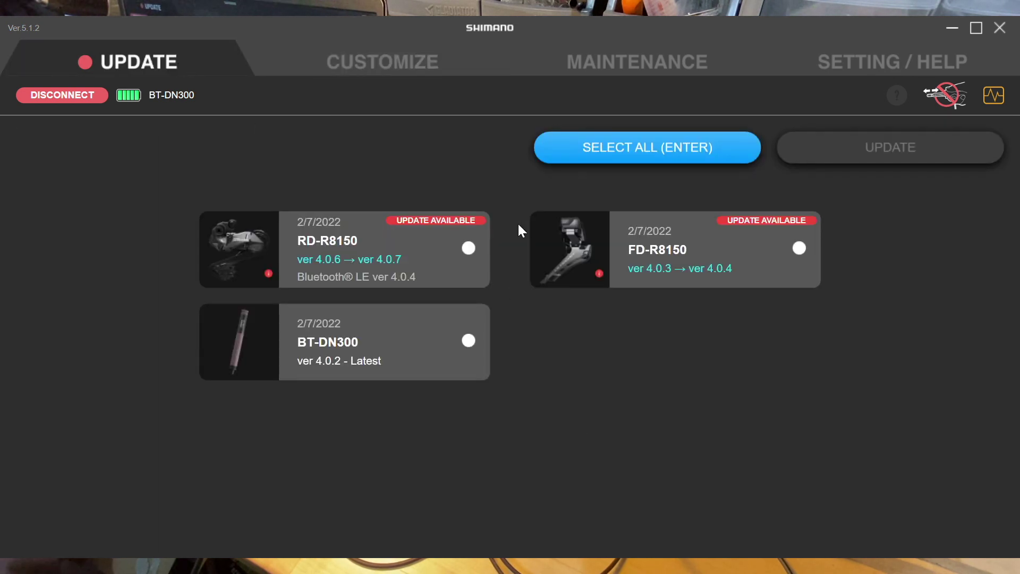
{"action": "left_click", "coordinate": [632, 151]}
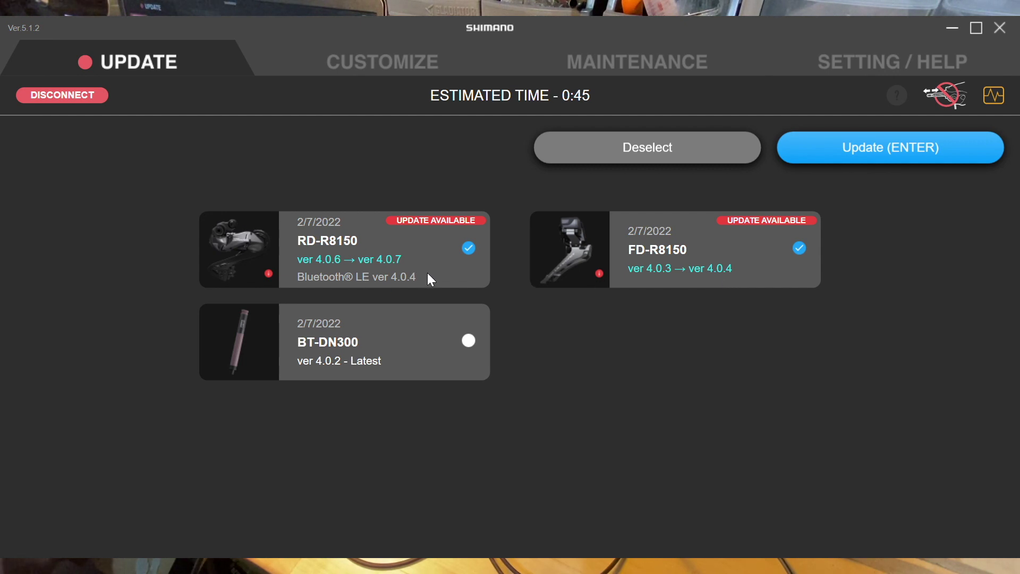
{"action": "left_click", "coordinate": [885, 148]}
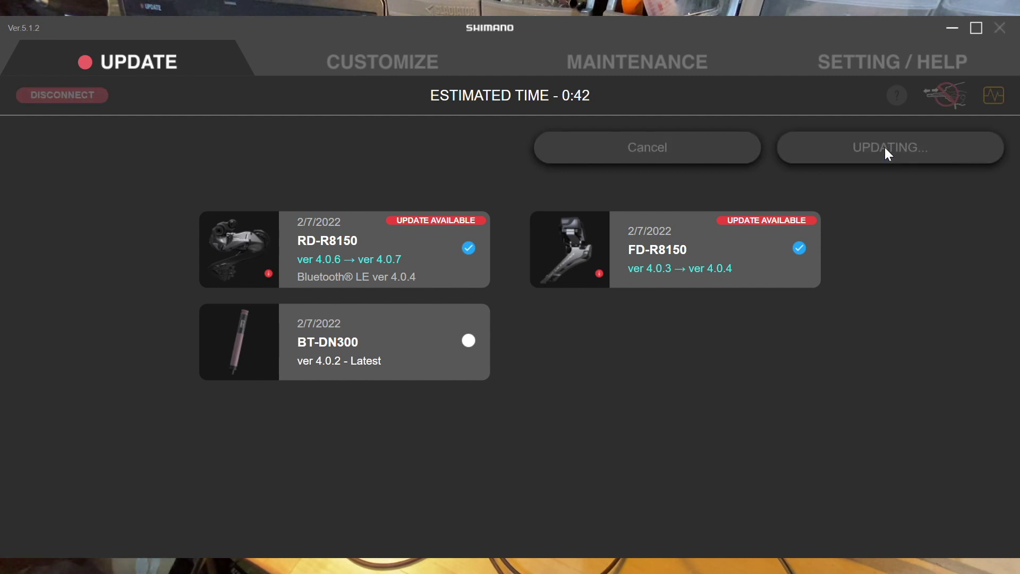